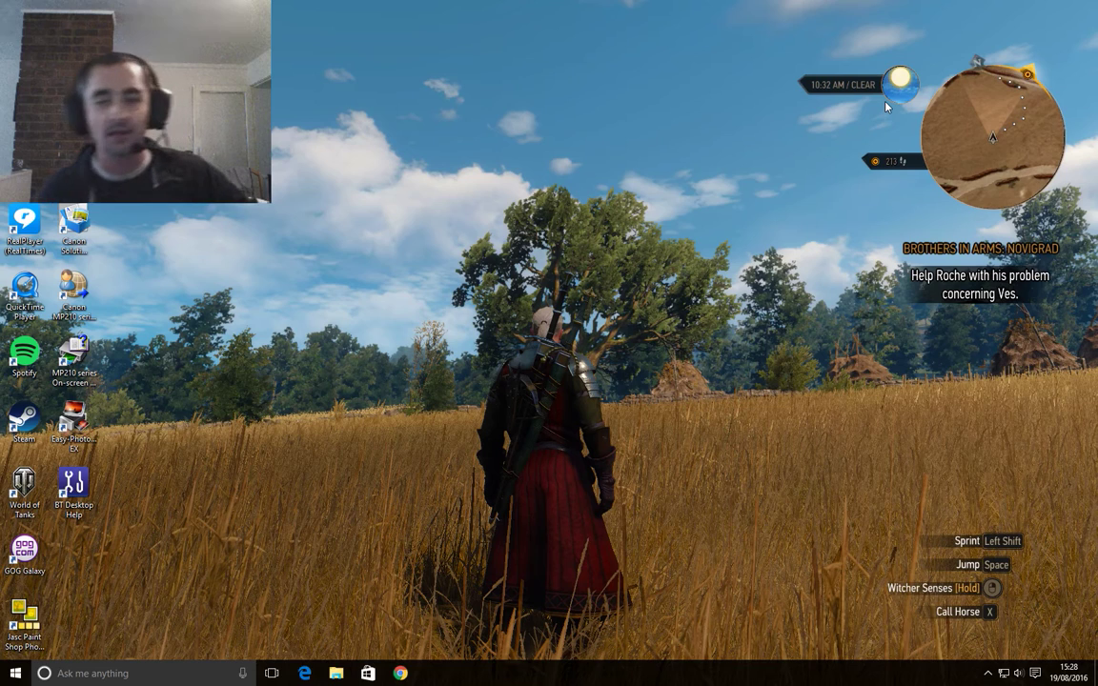
Step: Close the G: drive window, look through the Hexstatic album Listen & Learn on My ZEN (F:), and close the folder window
{"action": "double_click", "coordinate": [95, 452]}
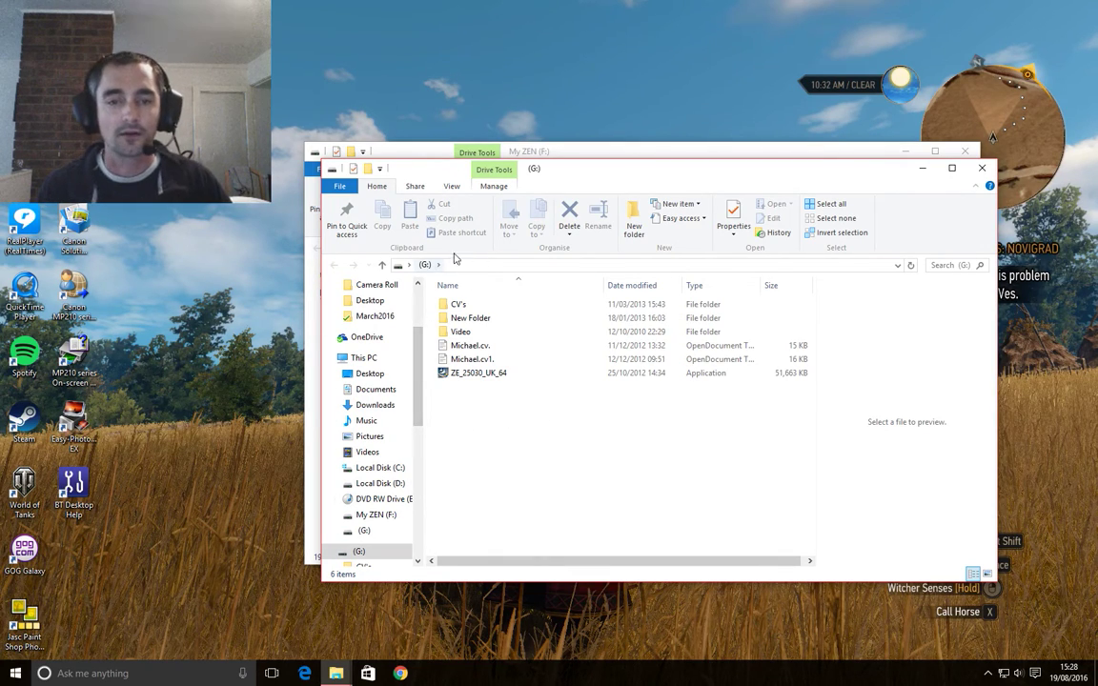
{"action": "left_click", "coordinate": [982, 168]}
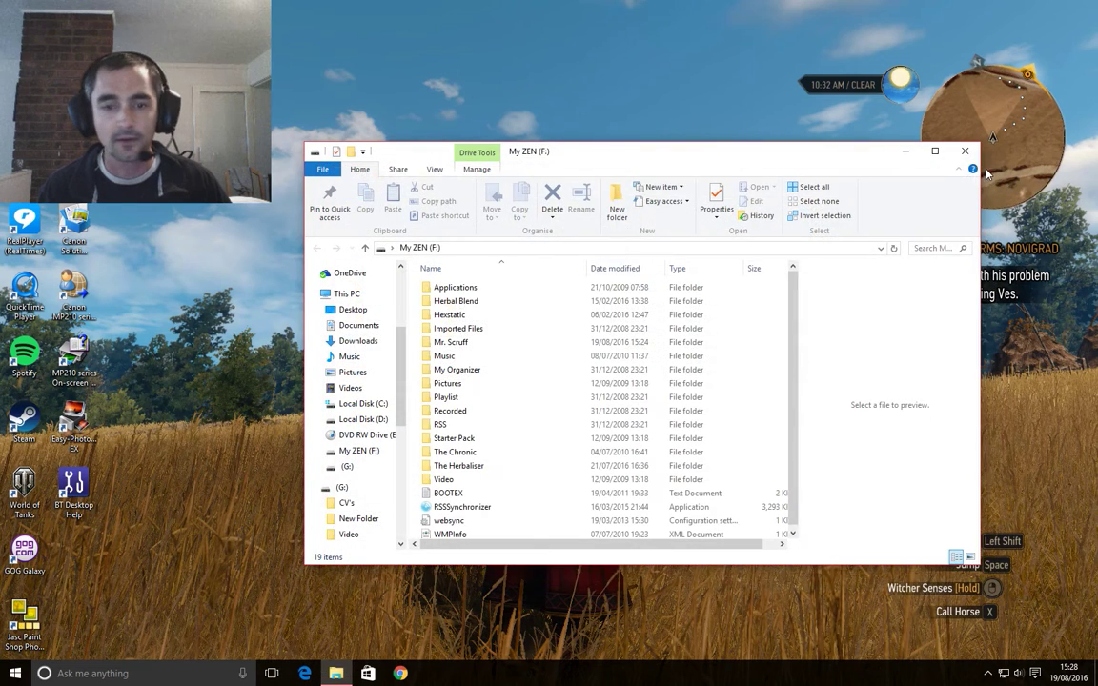
{"action": "double_click", "coordinate": [455, 315]}
{"action": "double_click", "coordinate": [476, 288]}
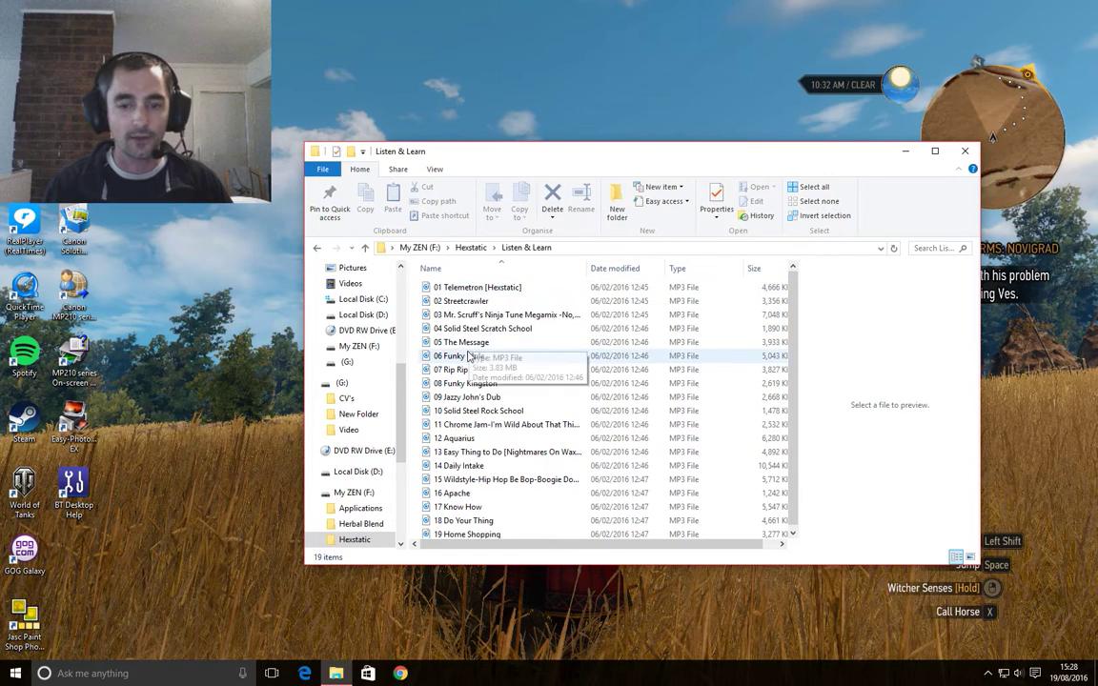
{"action": "key", "text": "alt+Left"}
{"action": "key", "text": "alt+Left"}
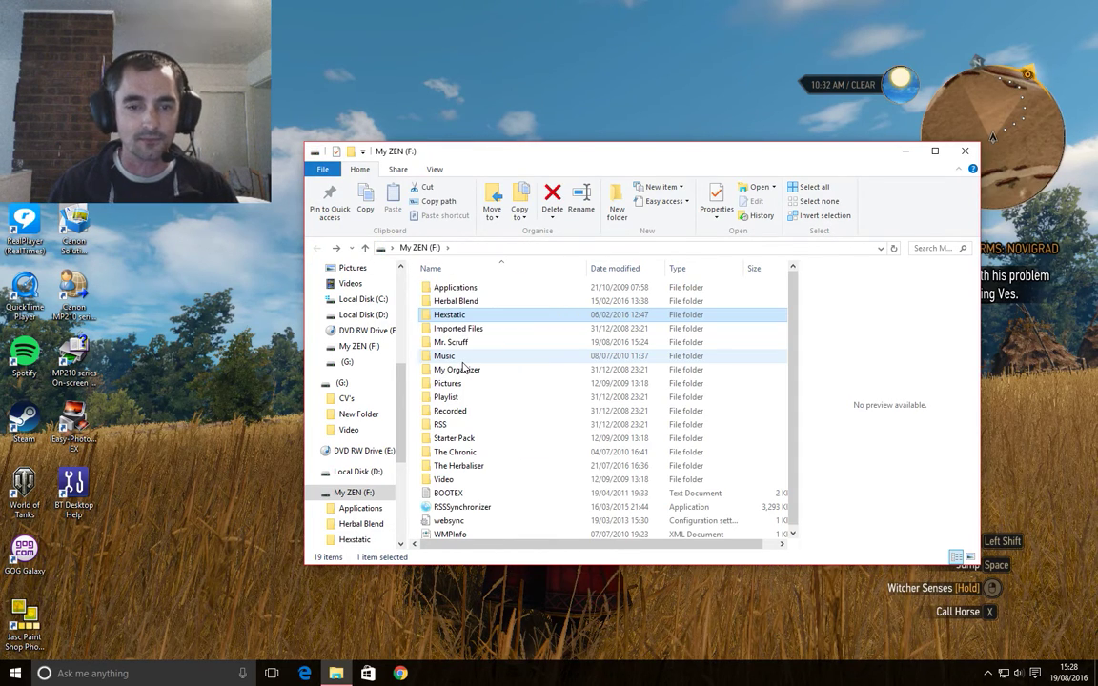
{"action": "left_click", "coordinate": [967, 151]}
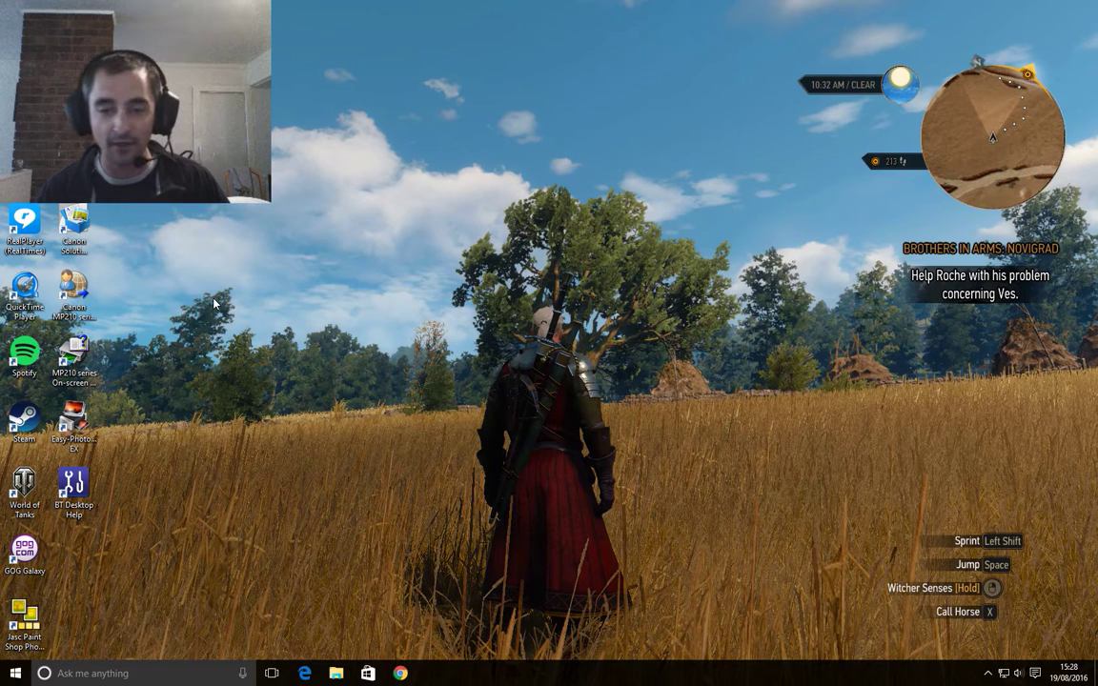
Step: Open Windows Media Player and select all tracks of the audio CD for ripping
{"action": "left_click", "coordinate": [114, 672]}
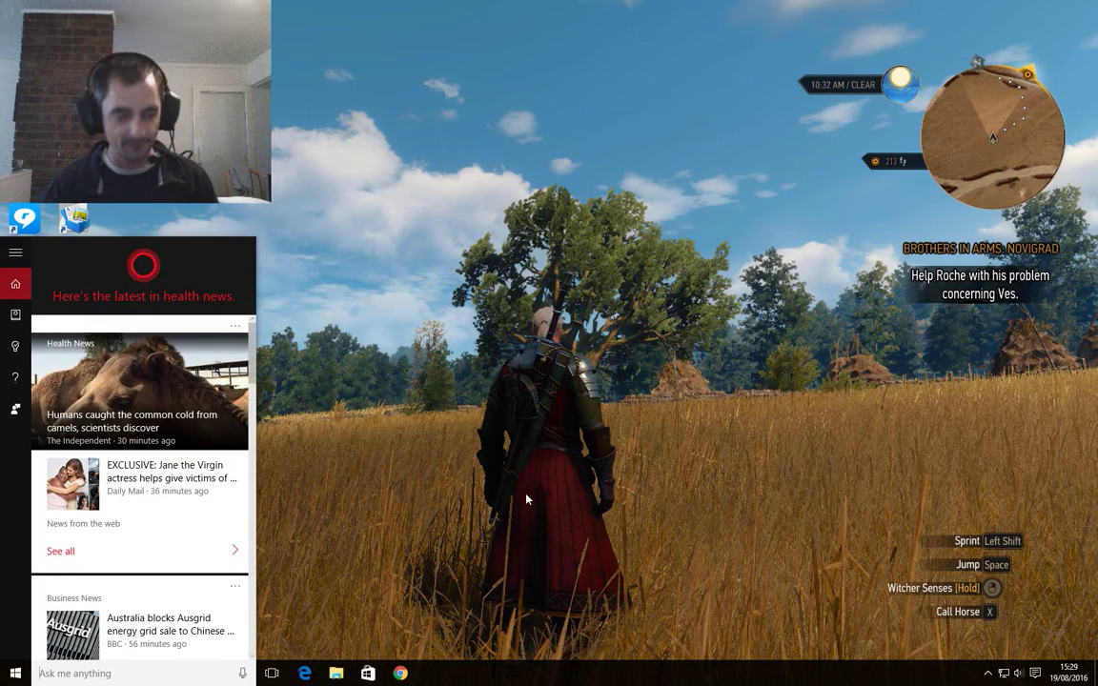
{"action": "type", "text": "win"}
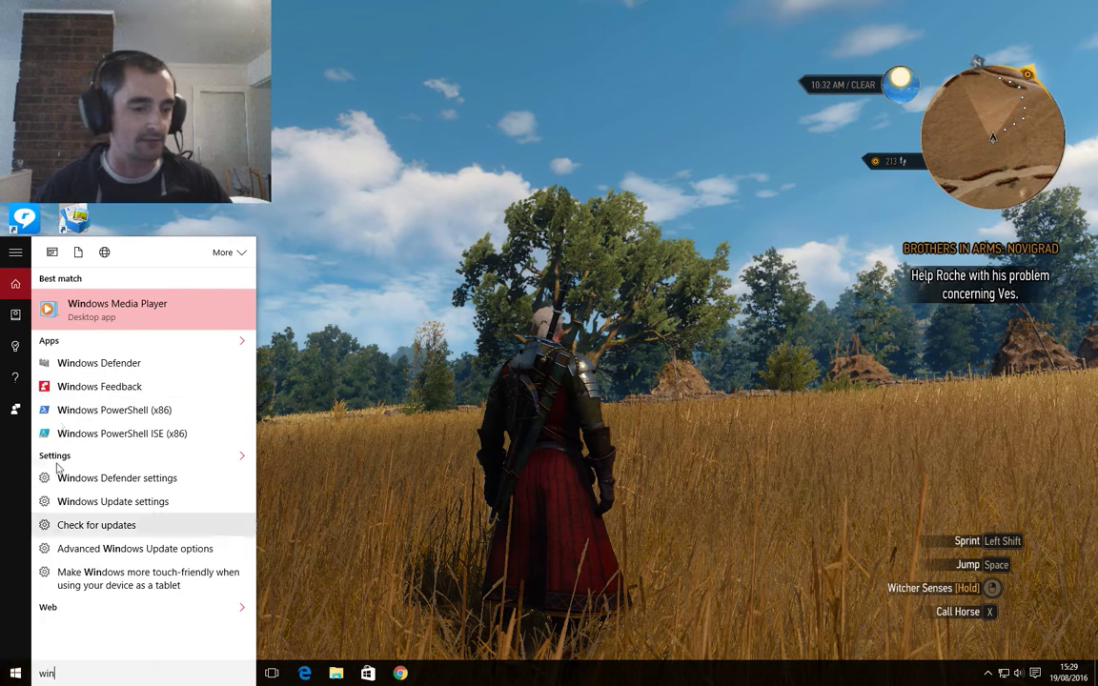
{"action": "left_click", "coordinate": [110, 307]}
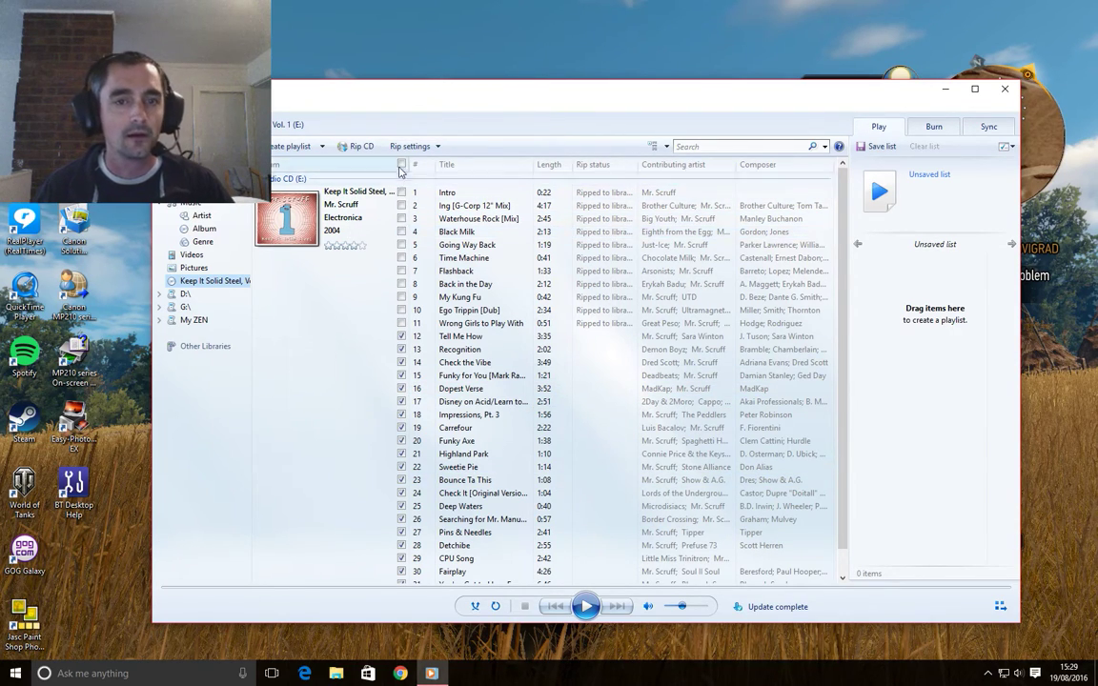
{"action": "left_click", "coordinate": [402, 165]}
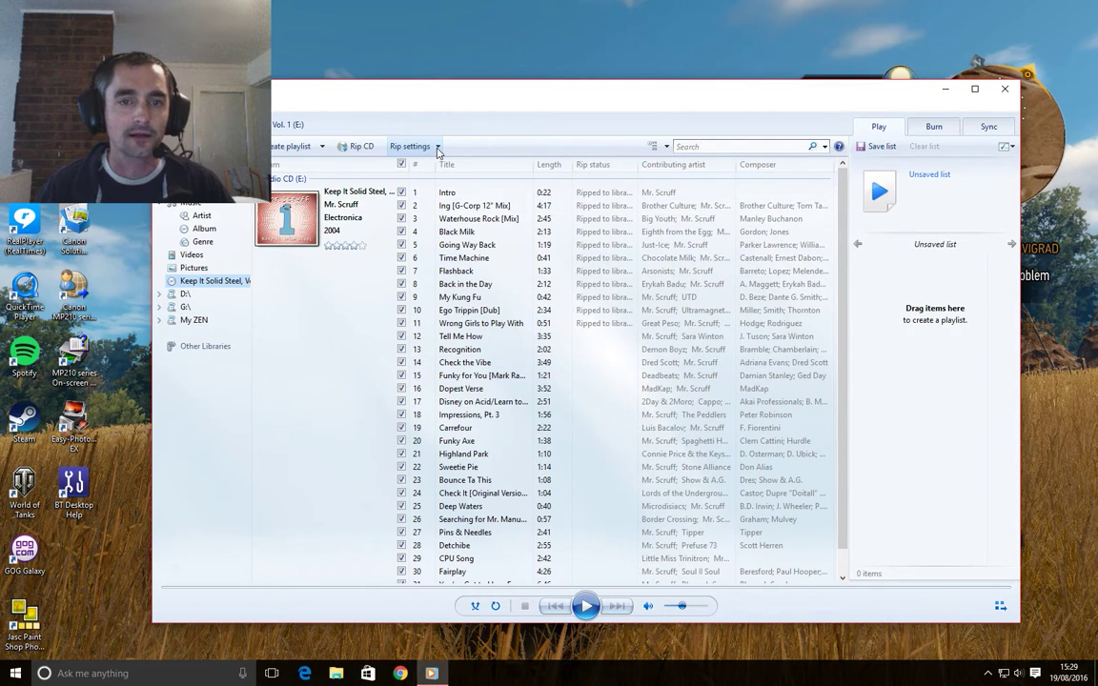
Step: Set My ZEN (F:) as the storage folder for ripped music and start ripping the CD
{"action": "left_click", "coordinate": [437, 149]}
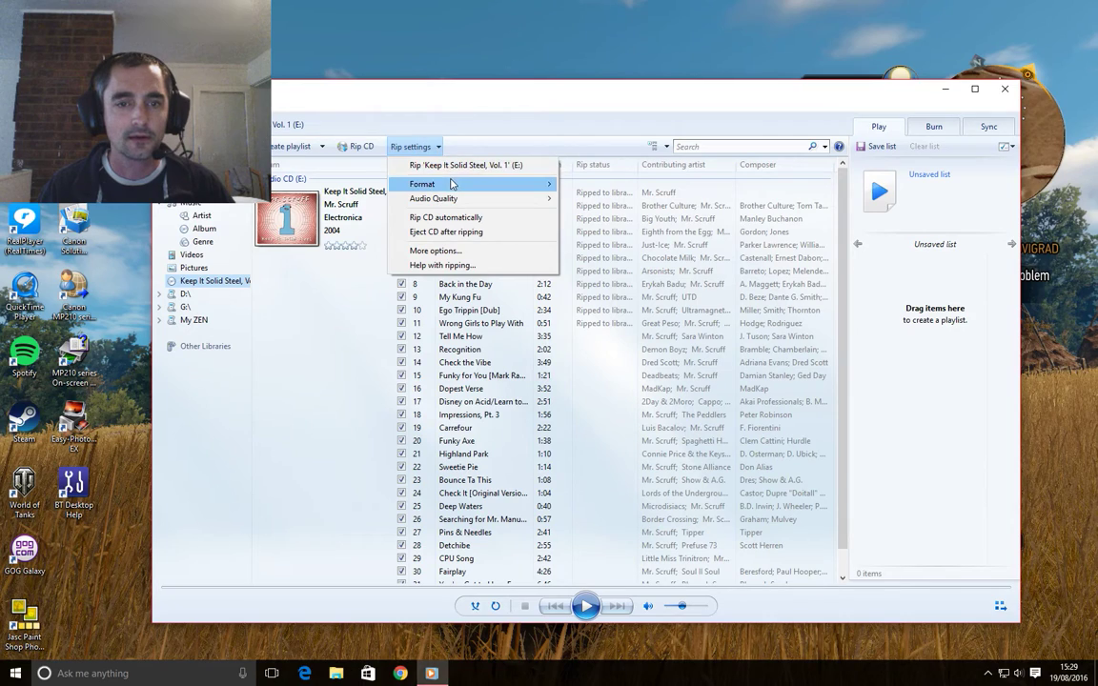
{"action": "mouse_move", "coordinate": [450, 183]}
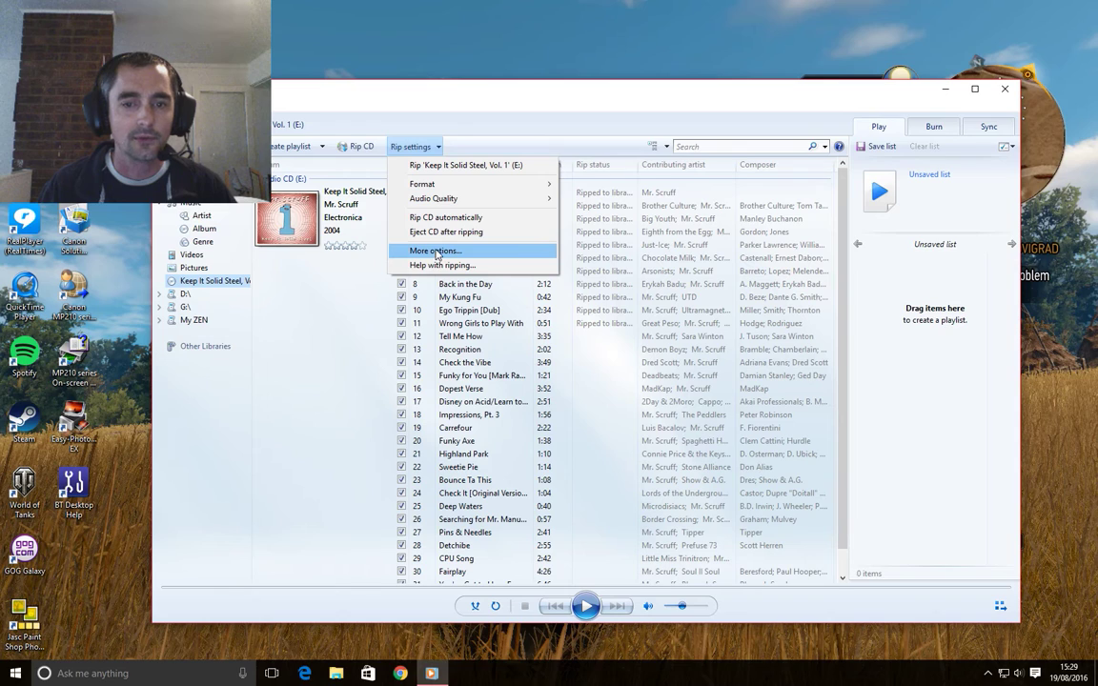
{"action": "left_click", "coordinate": [436, 252]}
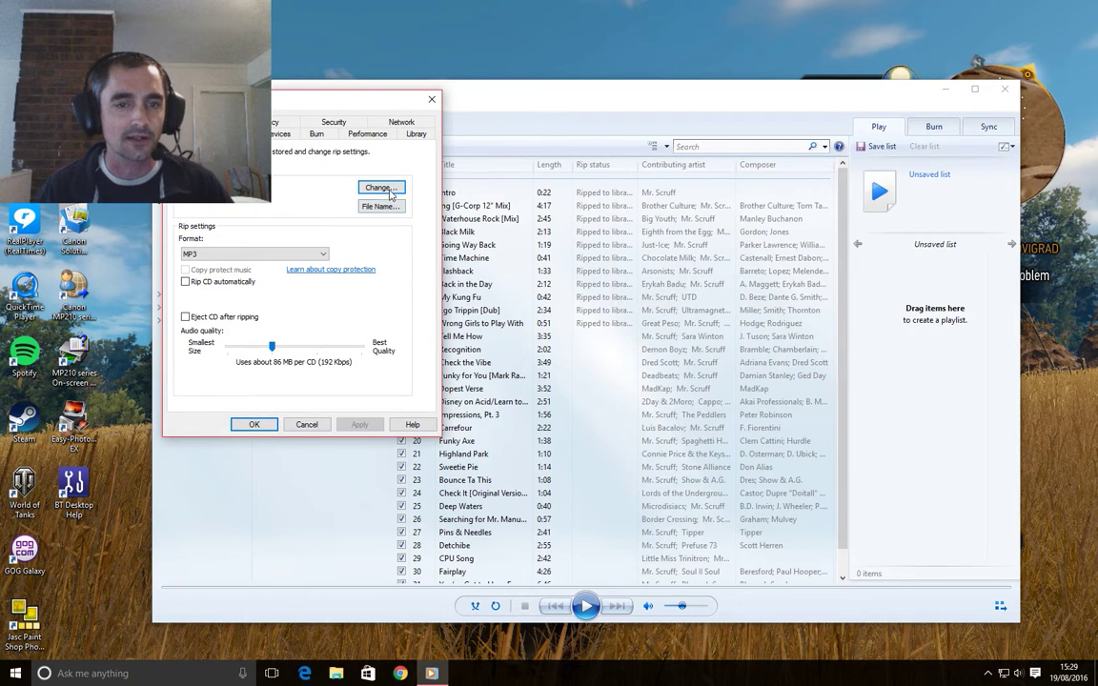
{"action": "left_click", "coordinate": [381, 188]}
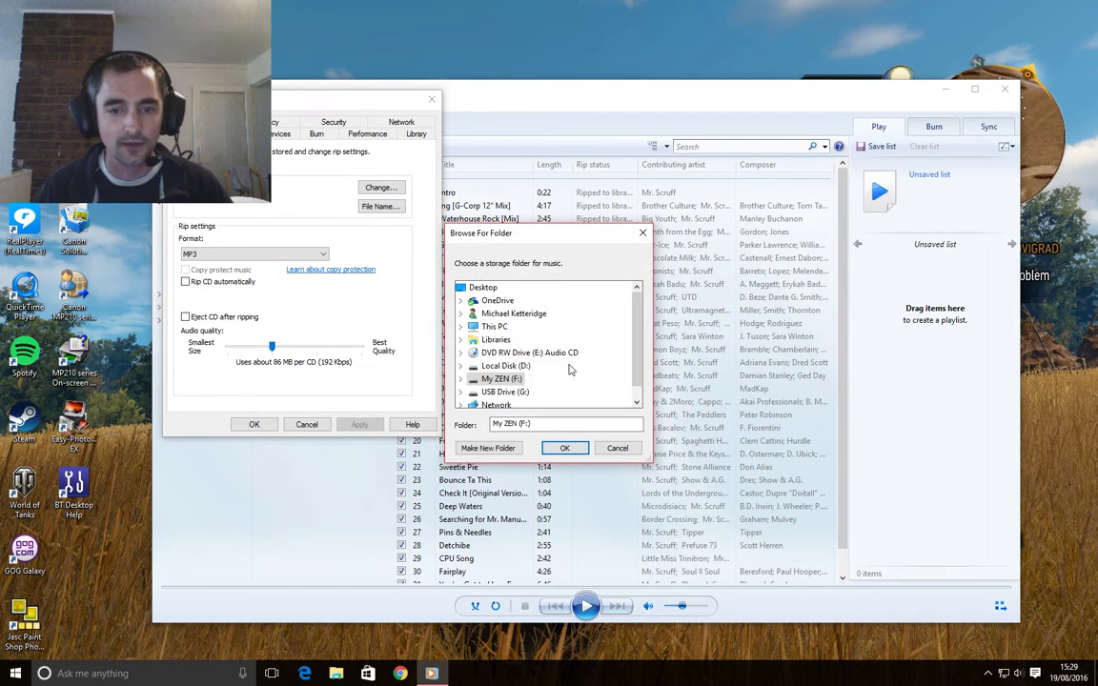
{"action": "double_click", "coordinate": [500, 379]}
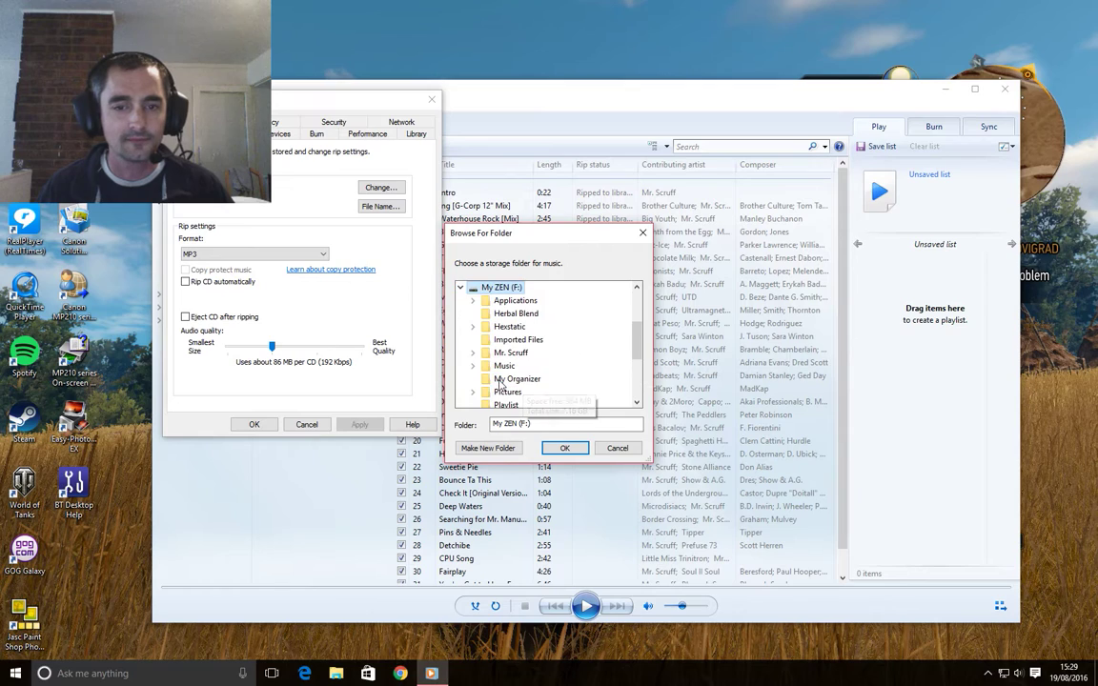
{"action": "left_click", "coordinate": [563, 449]}
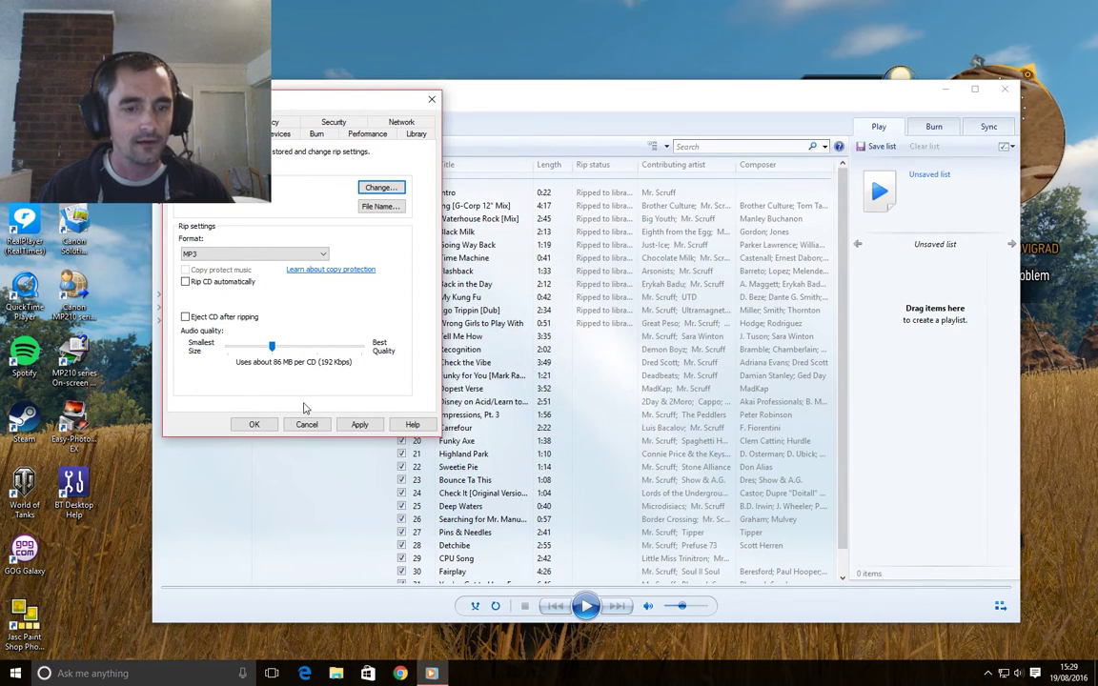
{"action": "left_click", "coordinate": [254, 425]}
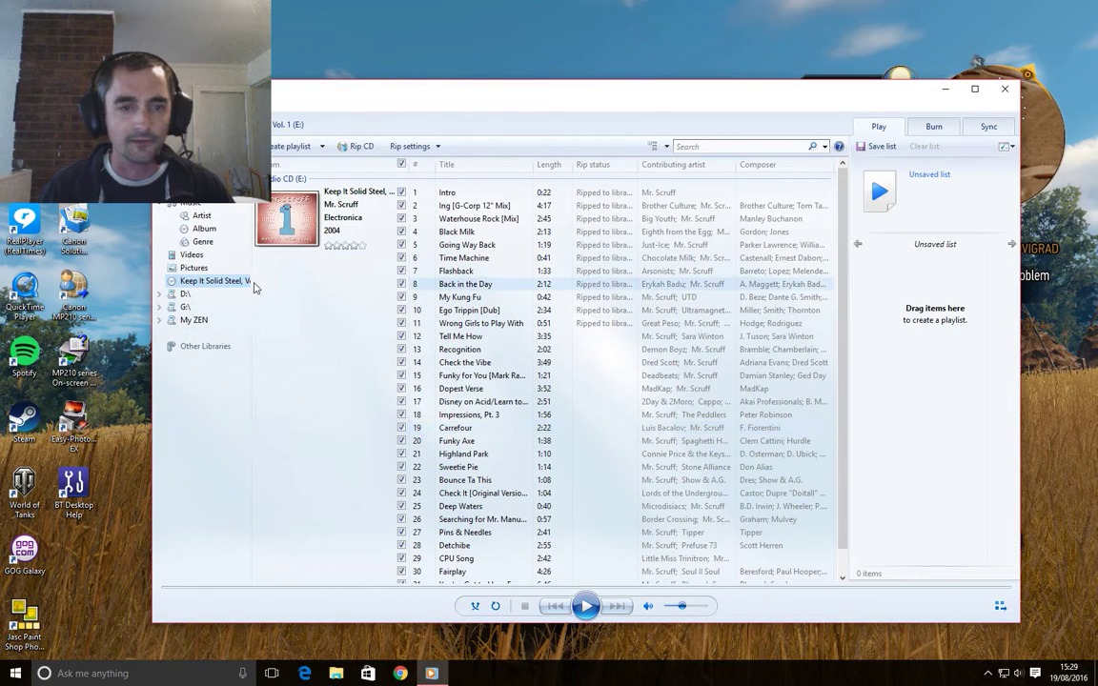
{"action": "left_click", "coordinate": [359, 147]}
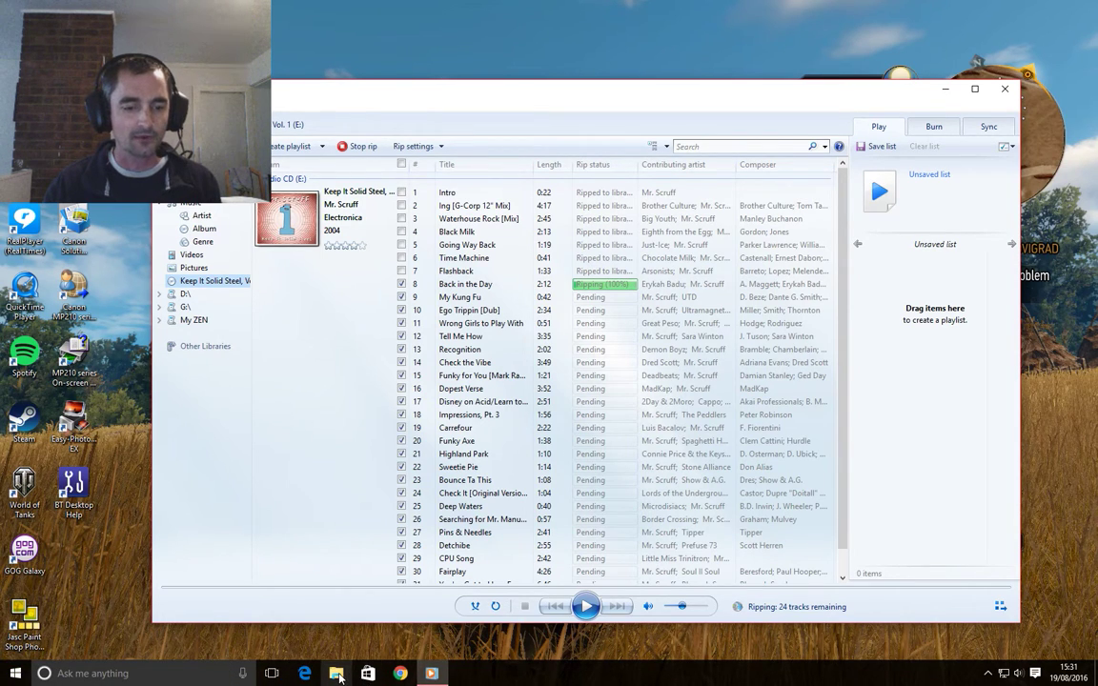
Step: Examine the installed programs in a maximized Programs and Features window, highlighting DOOM Demo, and close the window
{"action": "left_click", "coordinate": [336, 673]}
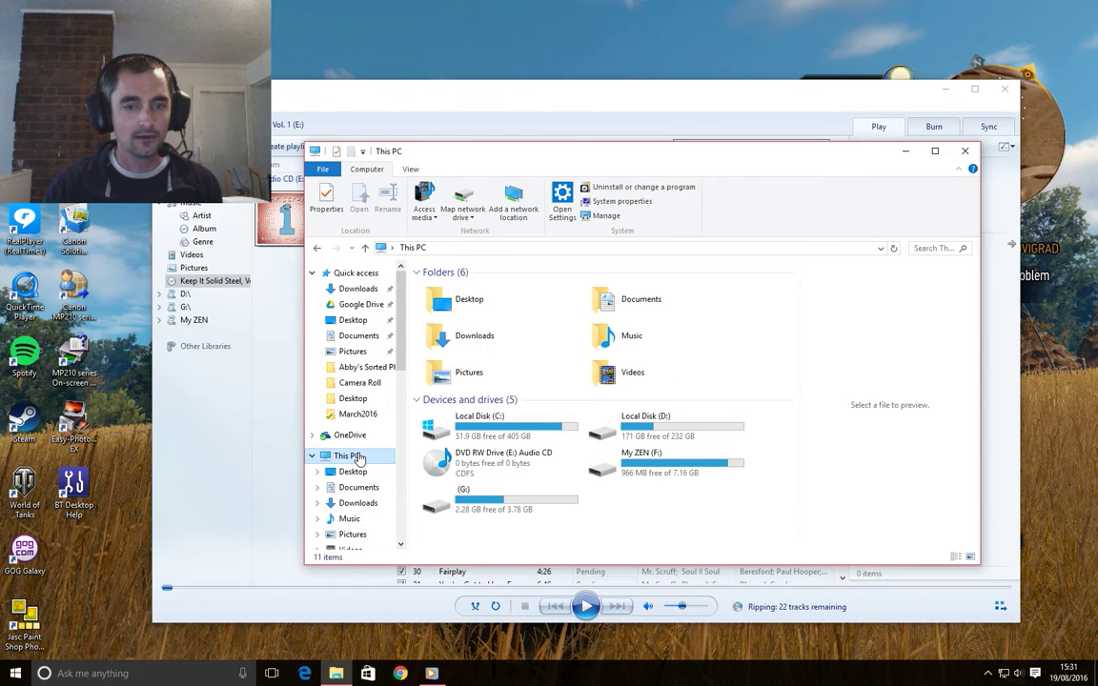
{"action": "left_click", "coordinate": [666, 191]}
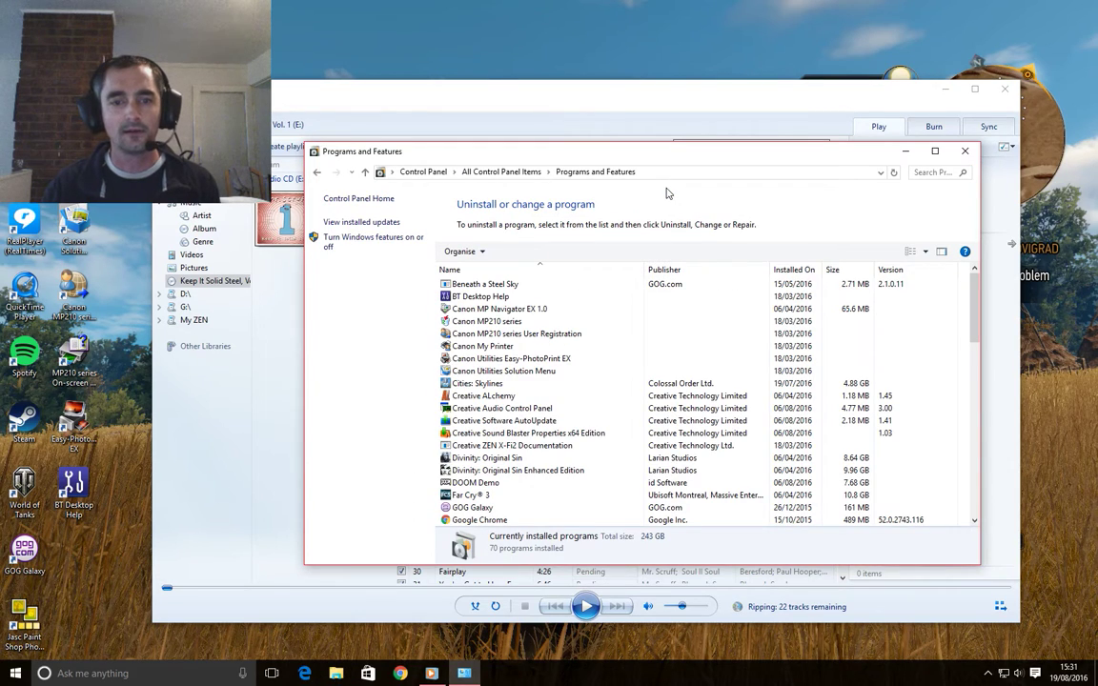
{"action": "left_click", "coordinate": [935, 150]}
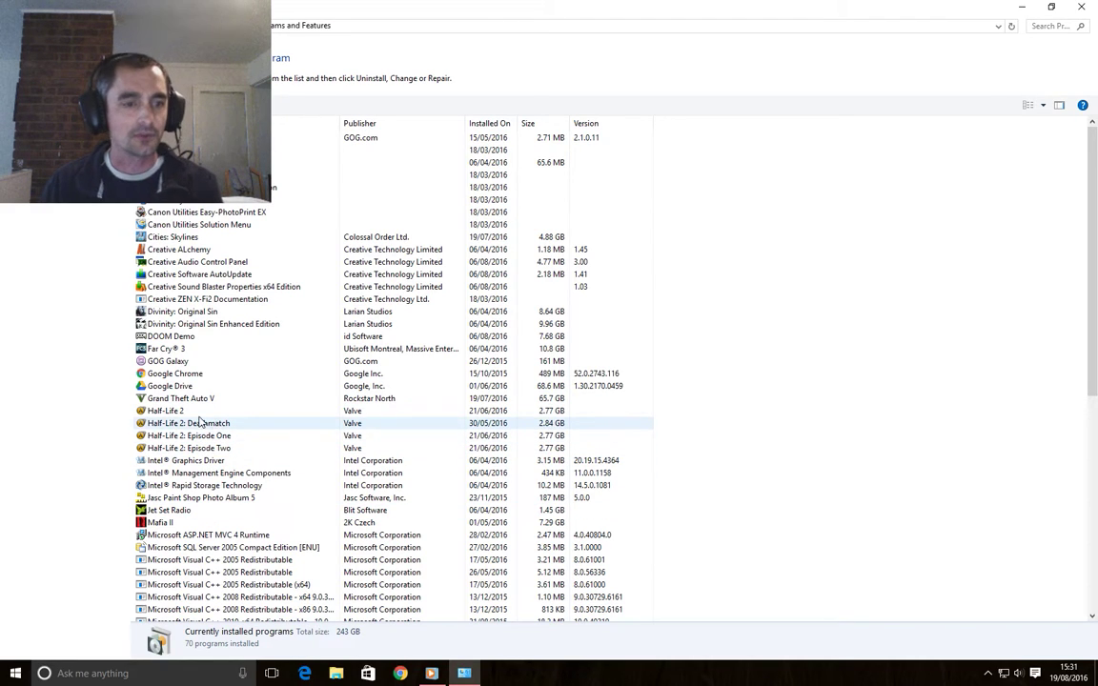
{"action": "left_click", "coordinate": [252, 337]}
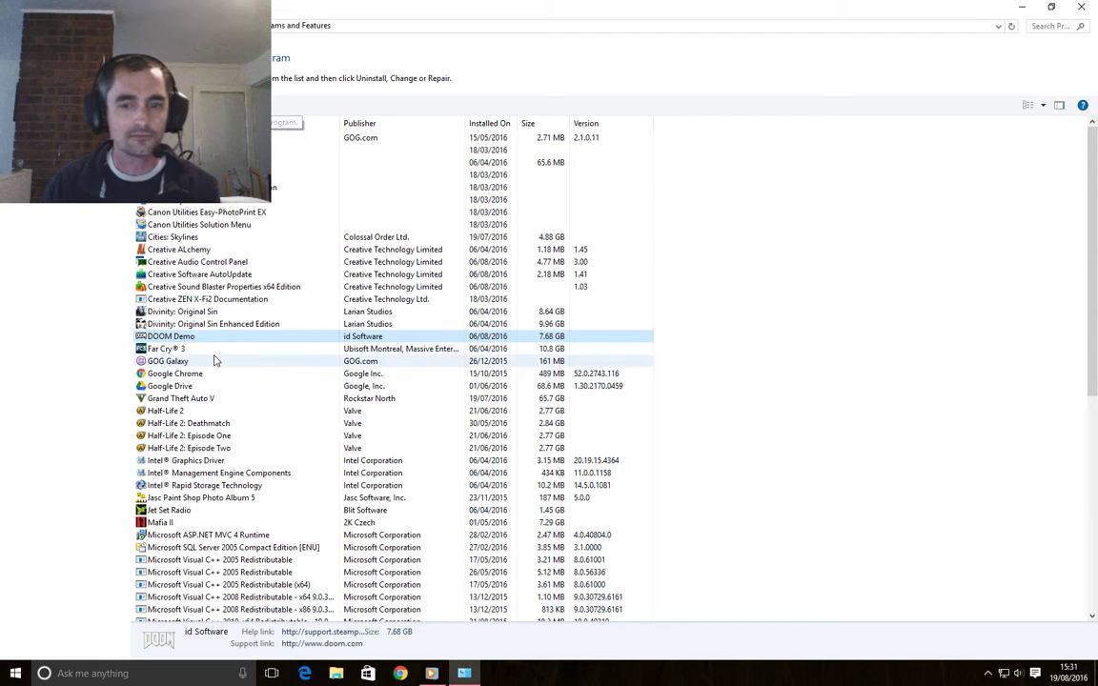
{"action": "left_click", "coordinate": [1082, 10]}
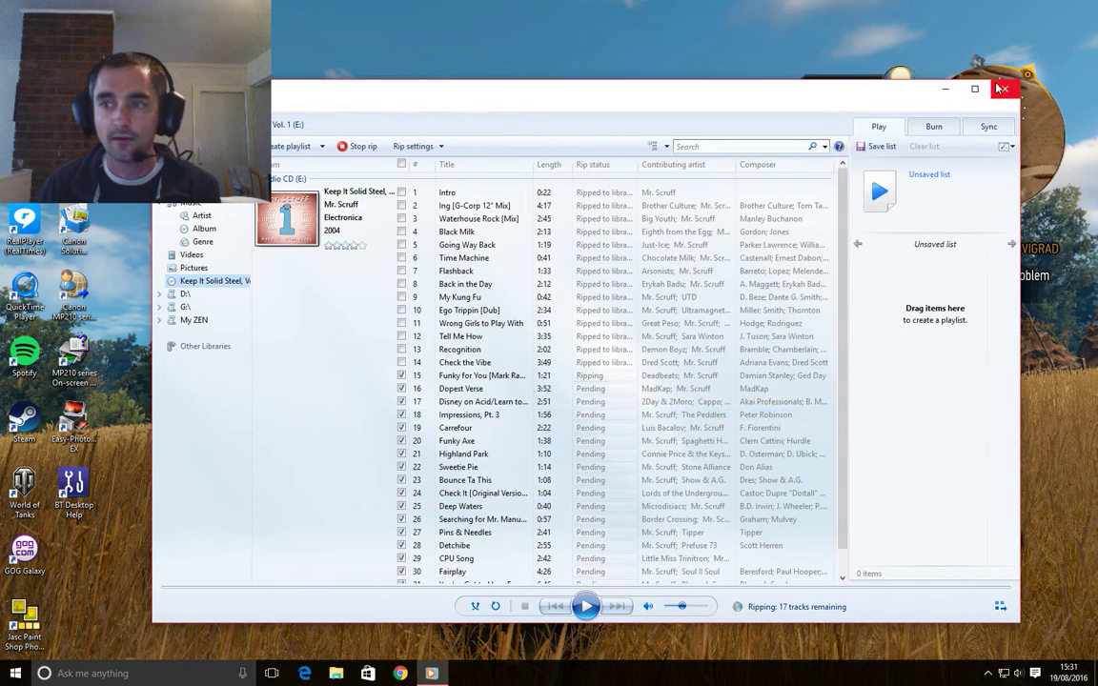
Step: Check the free space on the drives under This PC in File Explorer, and close the window
{"action": "left_click", "coordinate": [337, 673]}
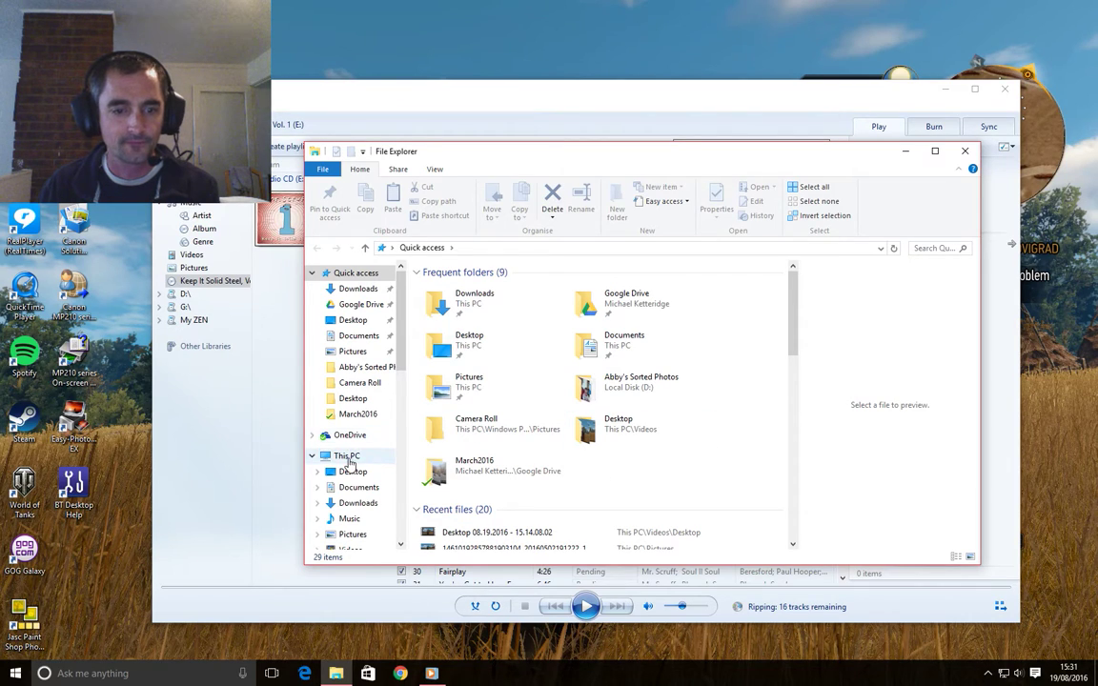
{"action": "left_click", "coordinate": [347, 457]}
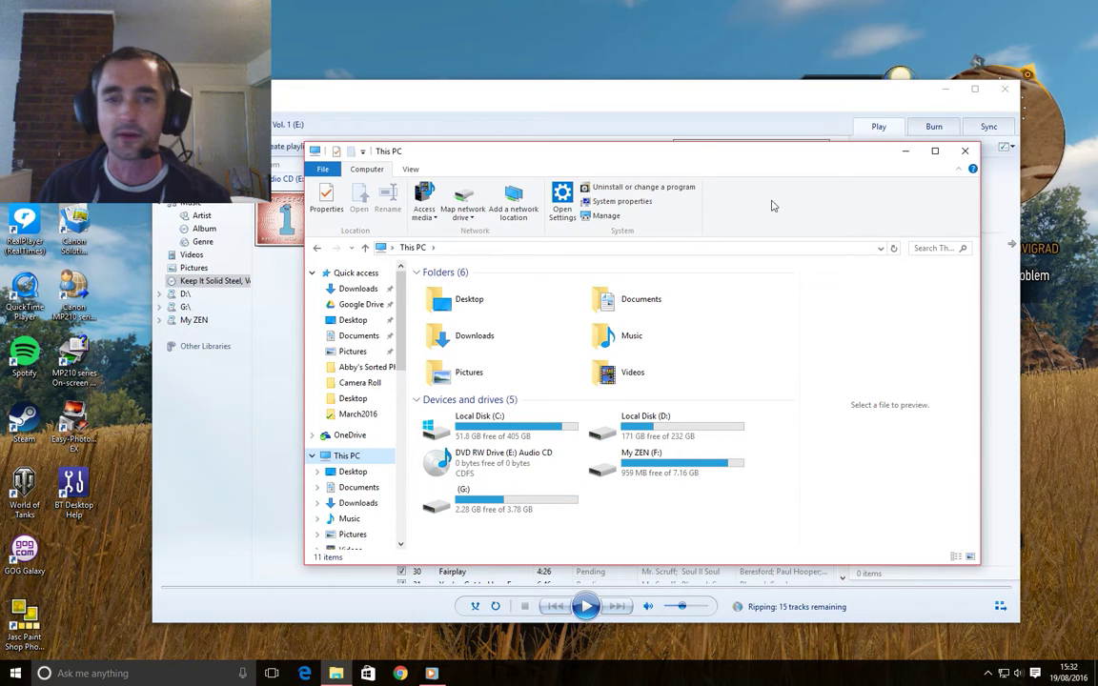
{"action": "left_click", "coordinate": [967, 152]}
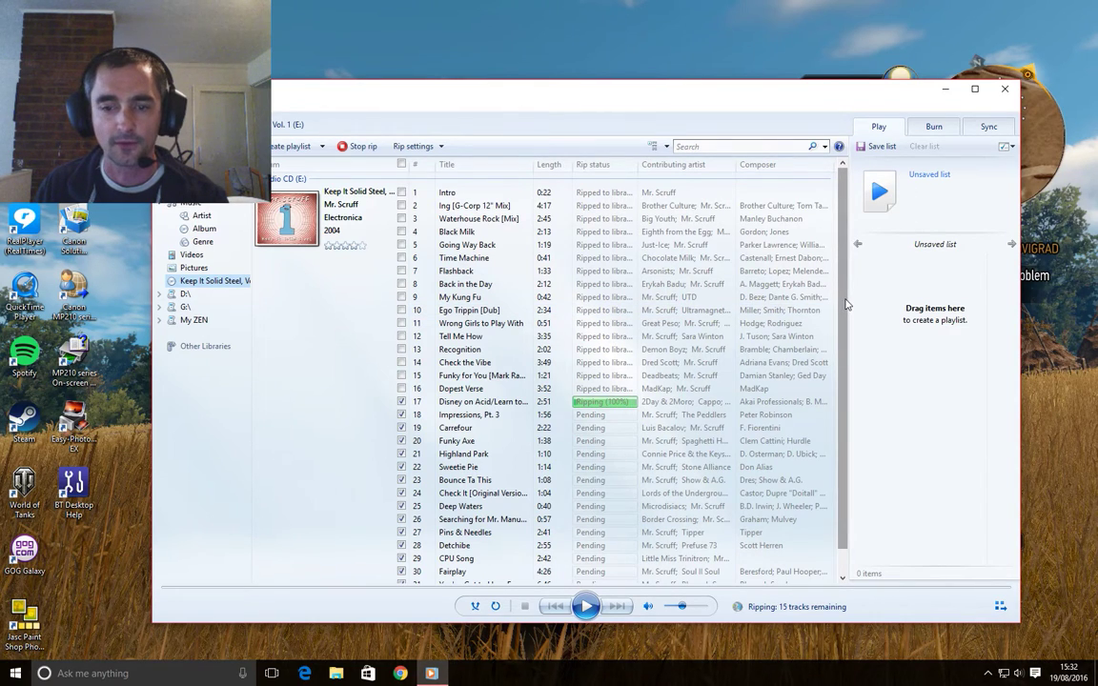
Step: Review the rip options and the storage folder chosen for ripped music, closing both dialogs without changes
{"action": "scroll", "coordinate": [846, 303], "scroll_direction": "down", "scroll_amount": 1}
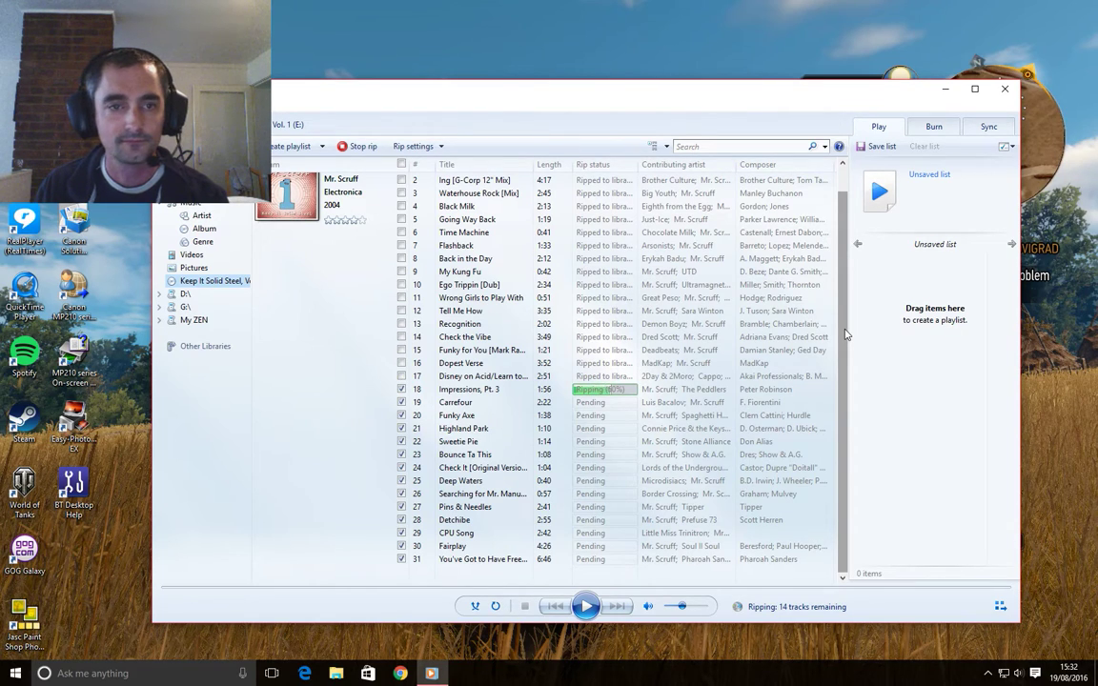
{"action": "left_click", "coordinate": [405, 146]}
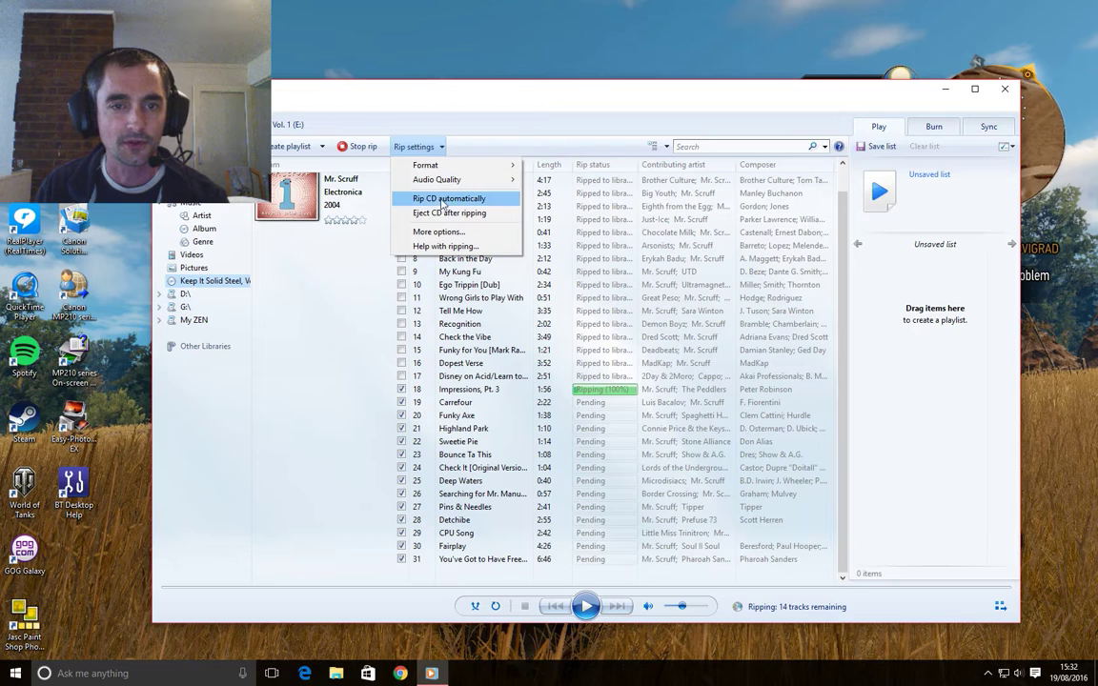
{"action": "left_click", "coordinate": [441, 231]}
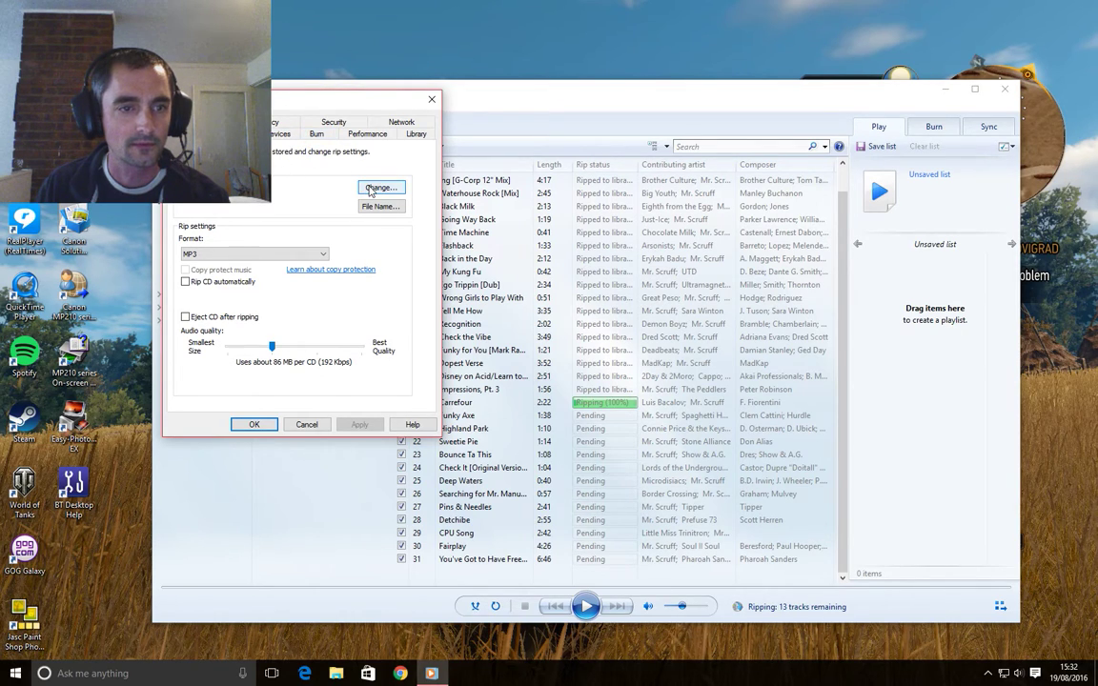
{"action": "left_click", "coordinate": [378, 188]}
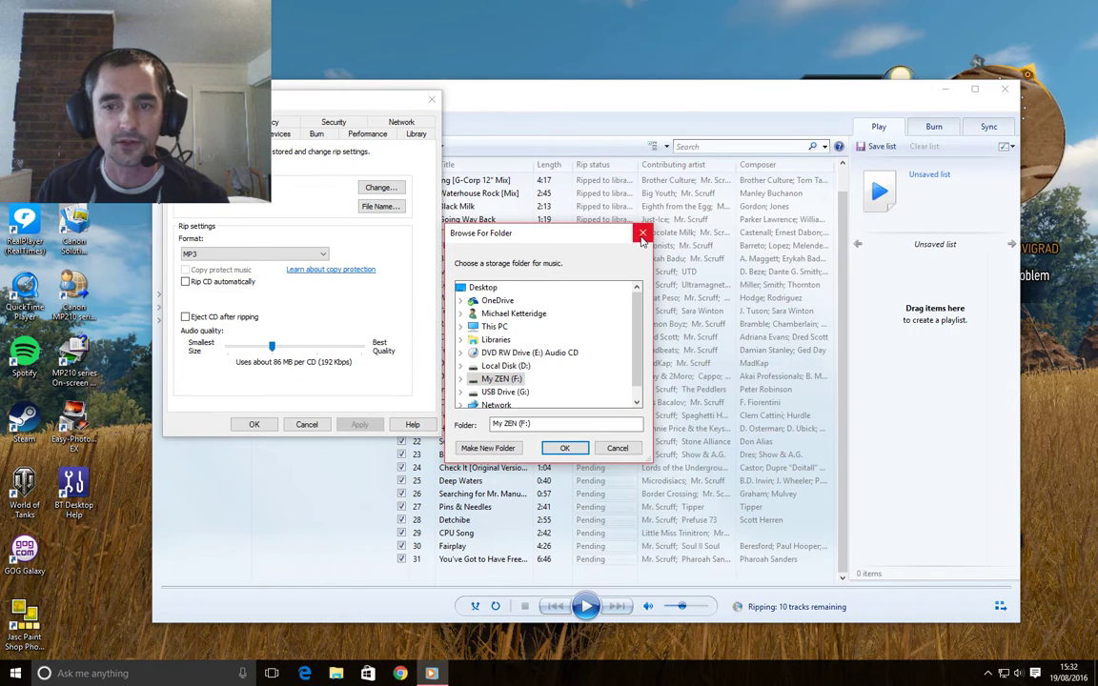
{"action": "left_click", "coordinate": [643, 235]}
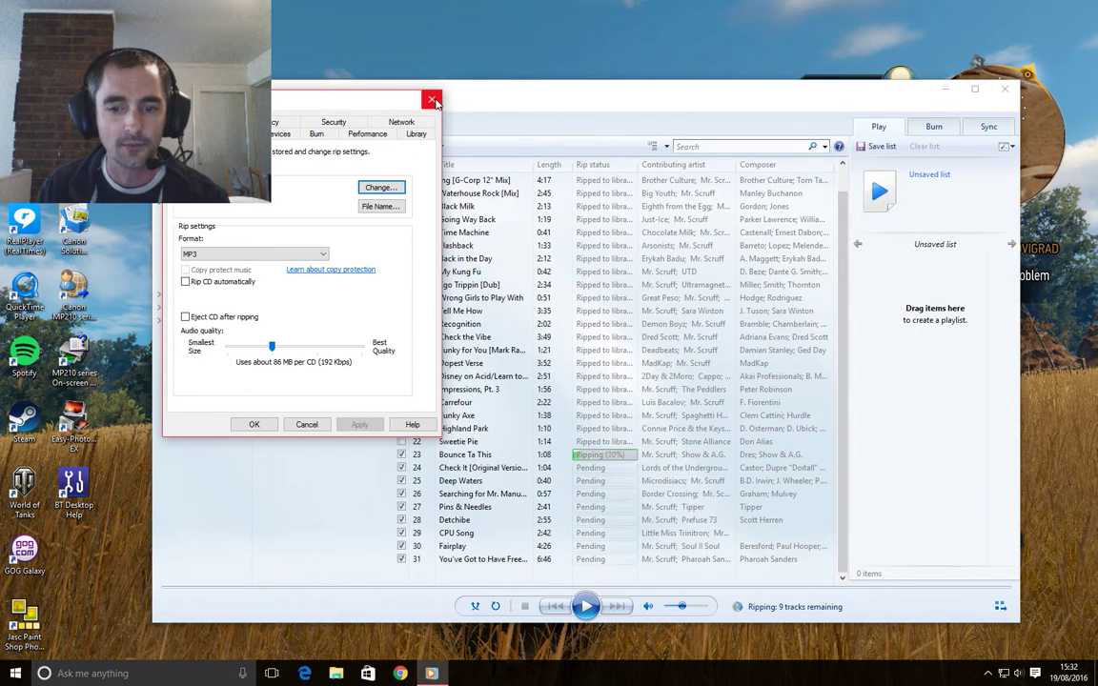
{"action": "left_click", "coordinate": [432, 100]}
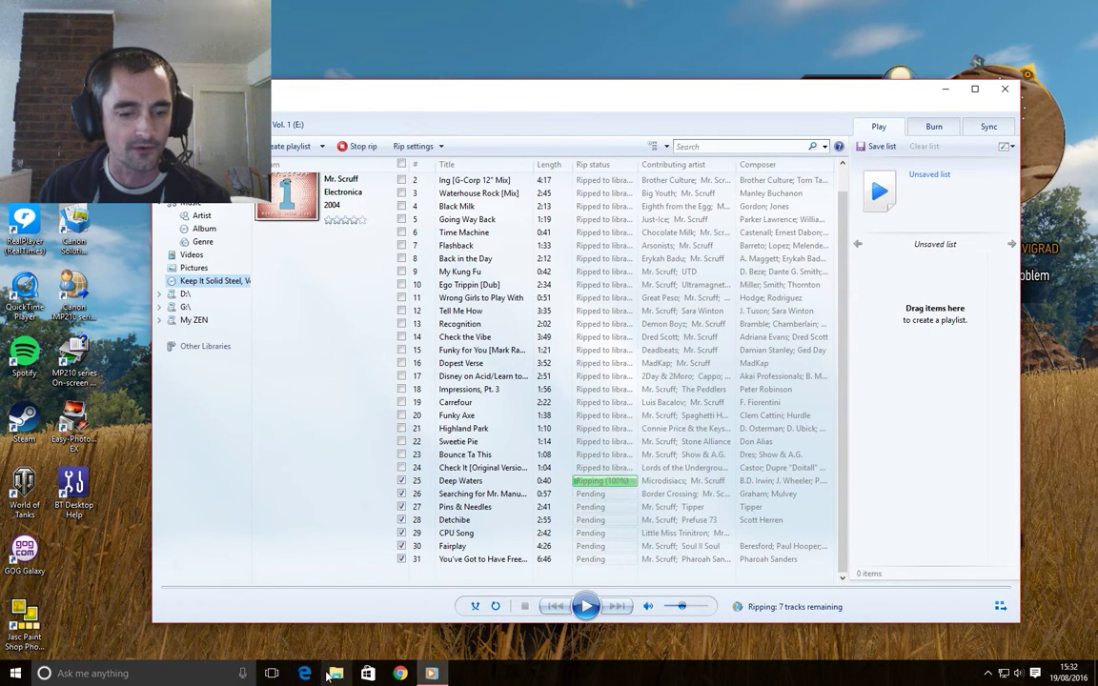
Step: Reopen This PC in File Explorer to compare the space left on the local disks and My ZEN (F:), and close it
{"action": "left_click", "coordinate": [333, 672]}
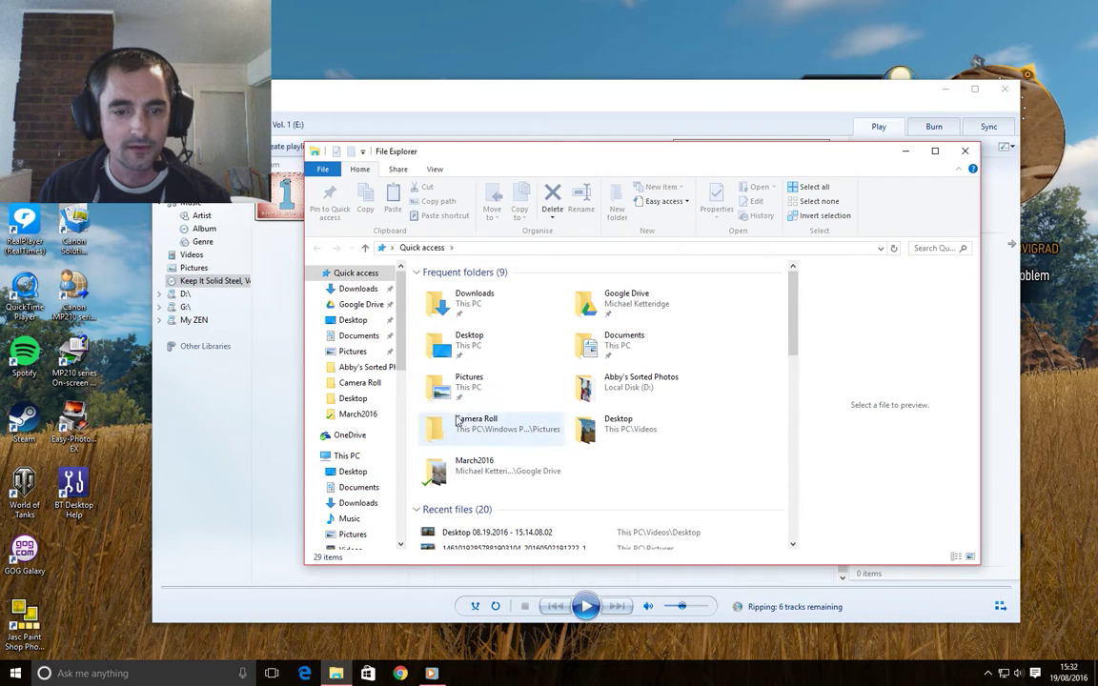
{"action": "left_click", "coordinate": [349, 455]}
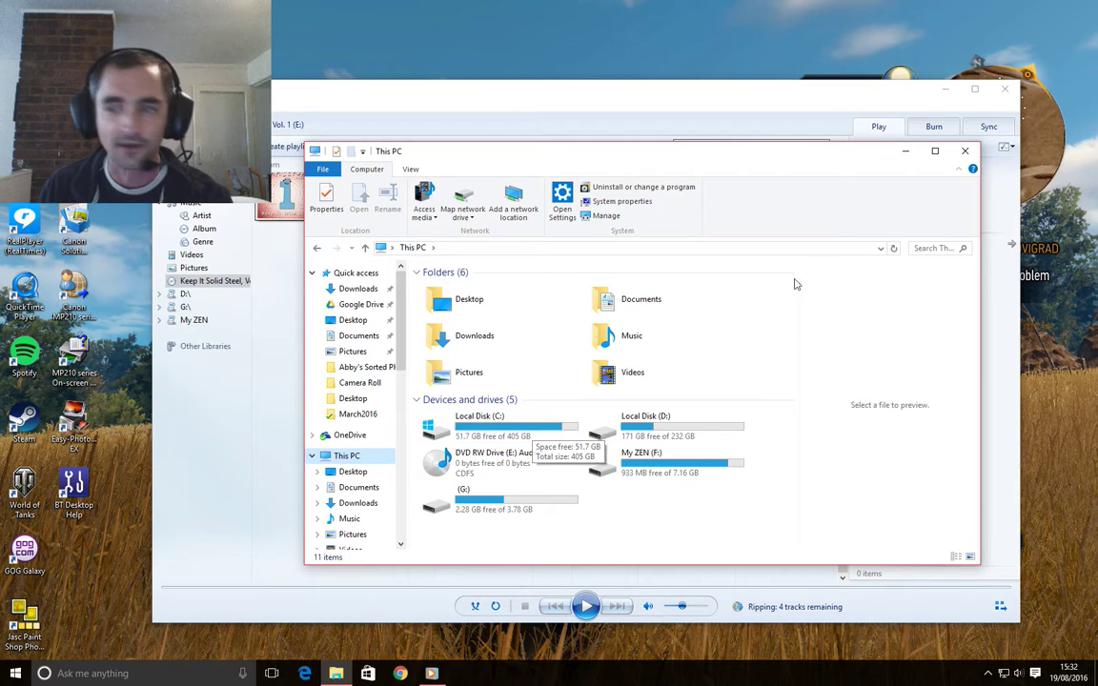
{"action": "left_click", "coordinate": [965, 152]}
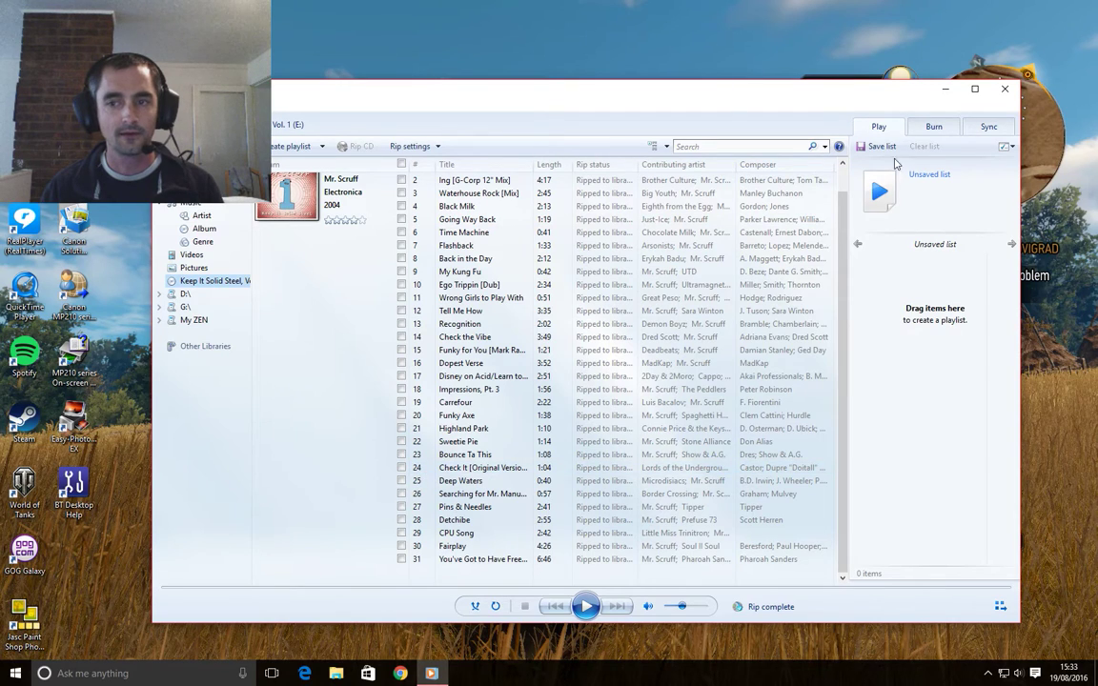
Step: Review the rip status of the CD's tracks and close Windows Media Player
{"action": "scroll", "coordinate": [843, 218], "scroll_direction": "up", "scroll_amount": 1}
{"action": "scroll", "coordinate": [843, 205], "scroll_direction": "up", "scroll_amount": 1}
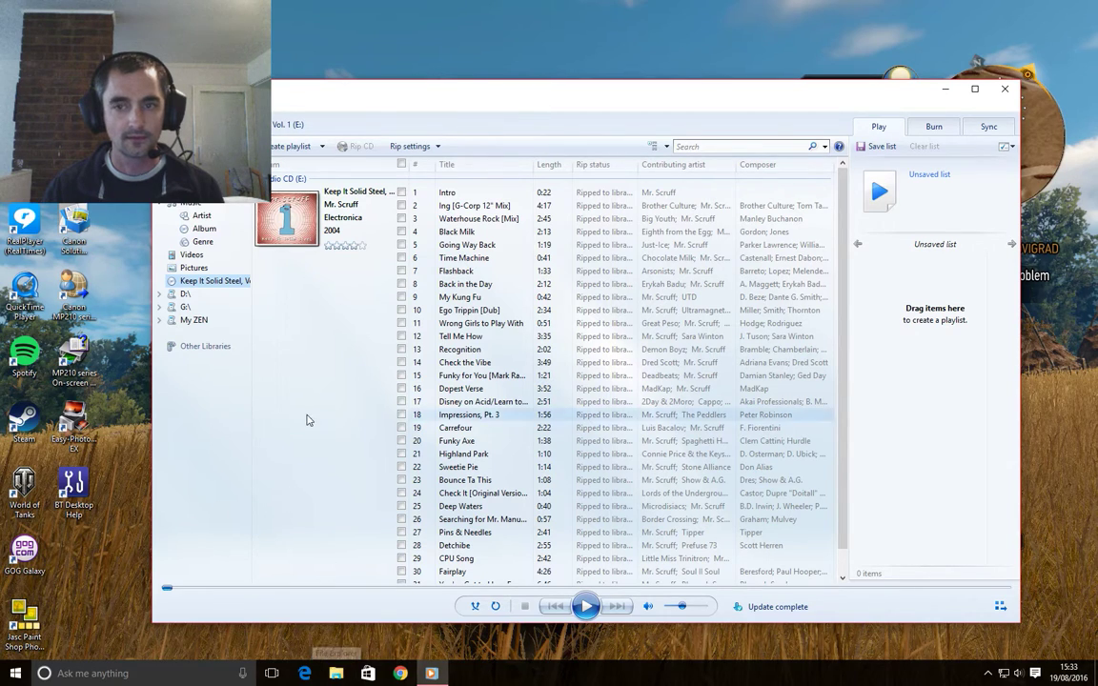
{"action": "left_click", "coordinate": [1004, 88]}
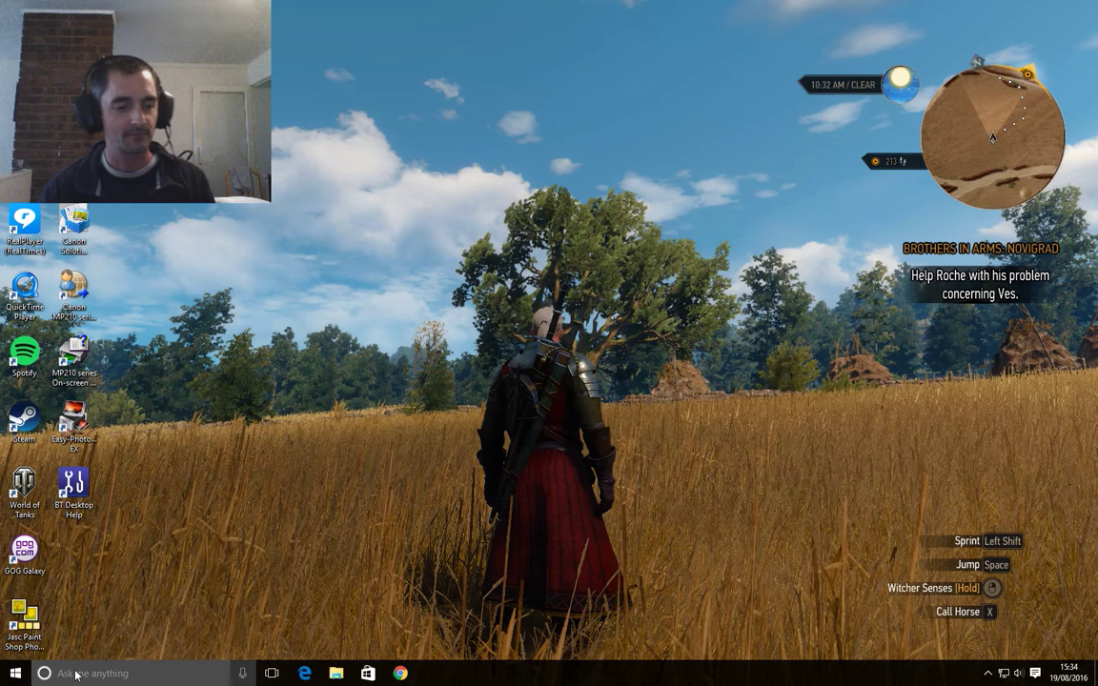
{"action": "left_click", "coordinate": [29, 675]}
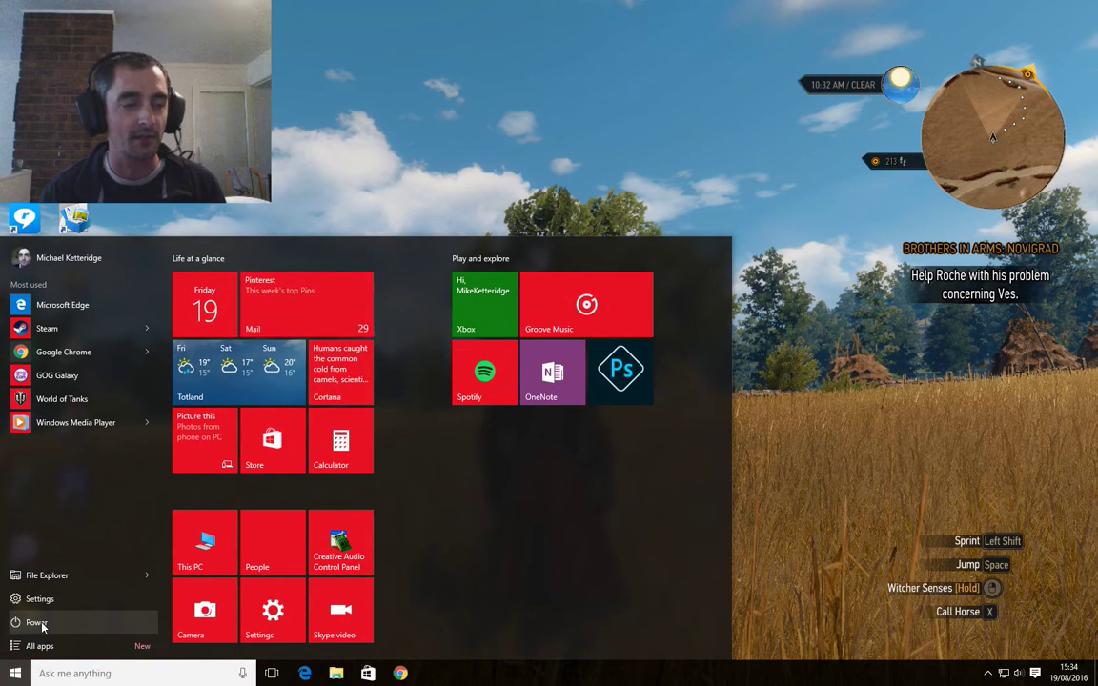
{"action": "key", "text": "Escape"}
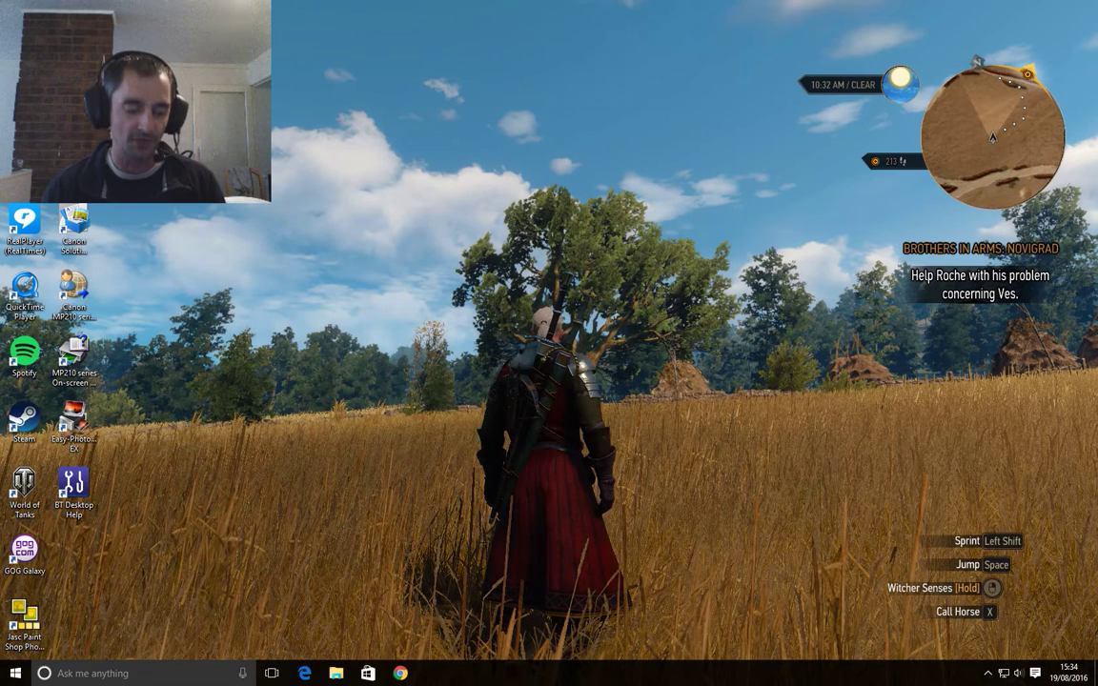